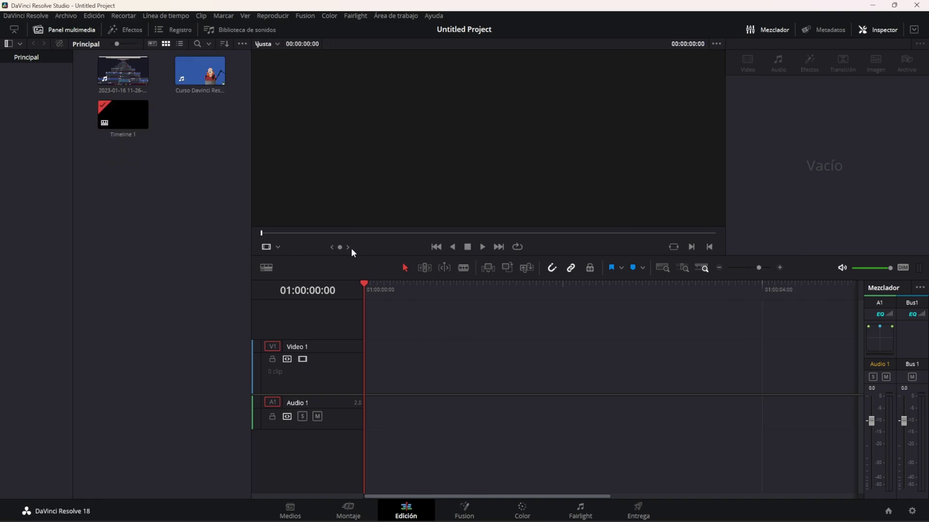
Add a new bin to Principal with Crear bandeja and rename it 'Videos'
click(75, 29)
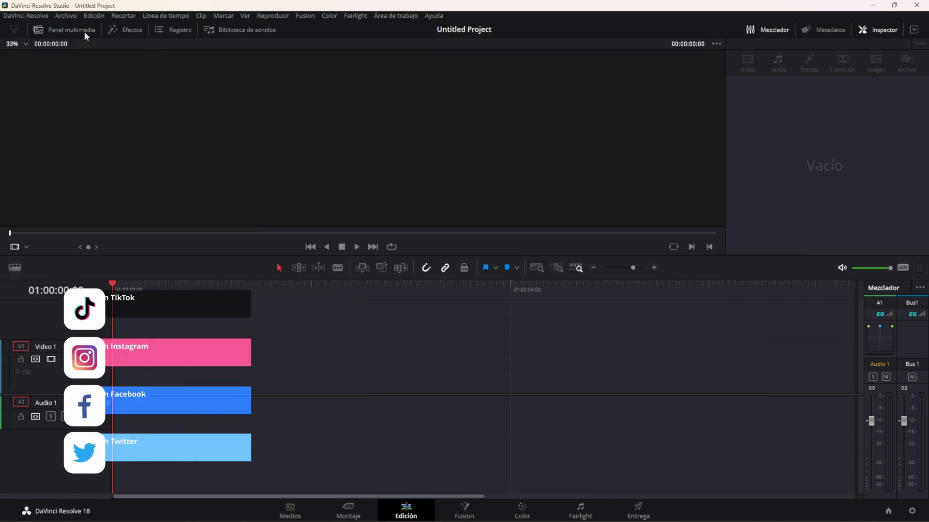
click(83, 31)
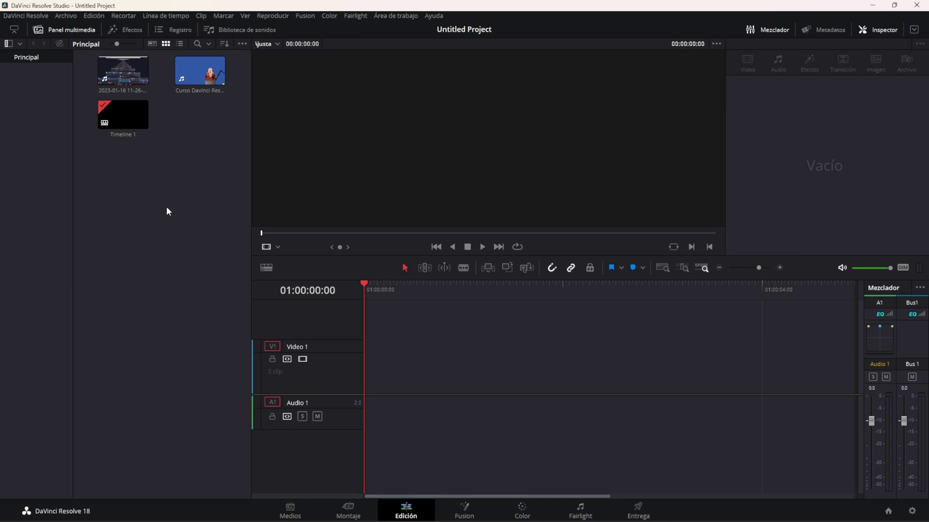
right_click(123, 171)
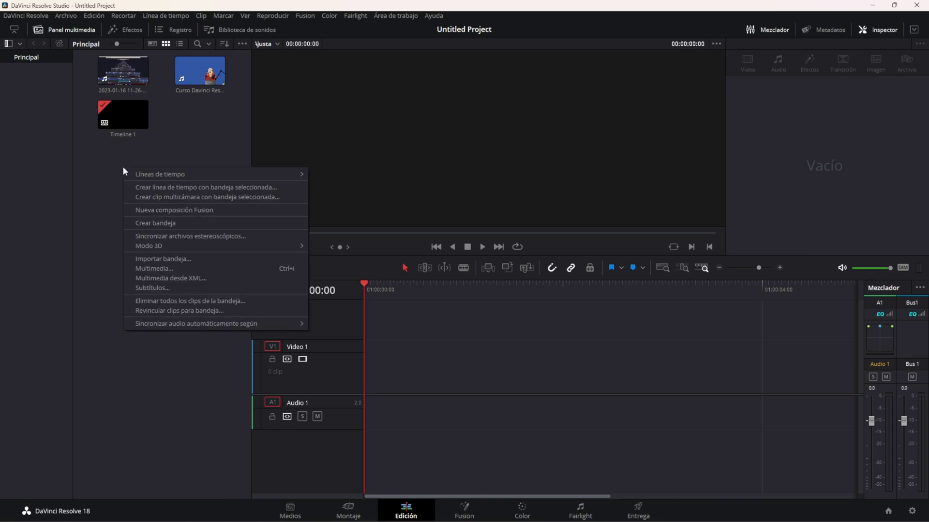
click(155, 222)
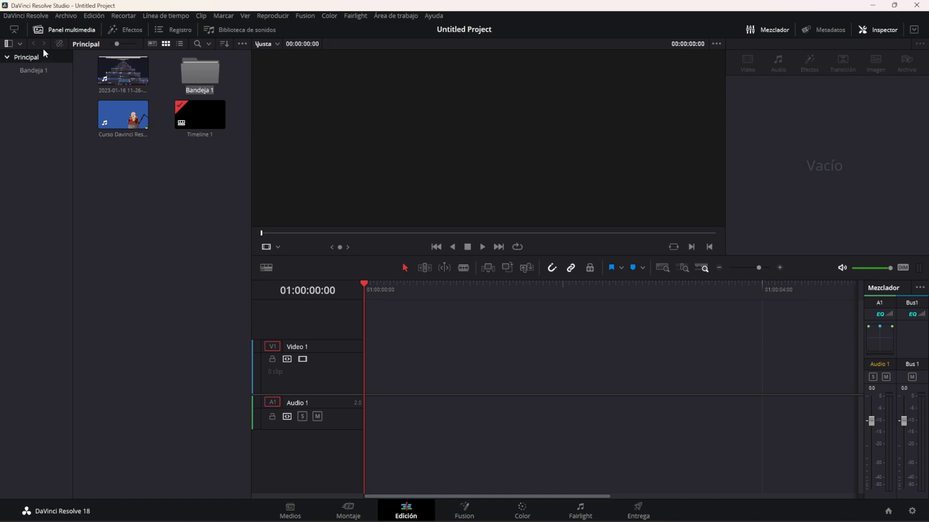
key(Return)
click(28, 71)
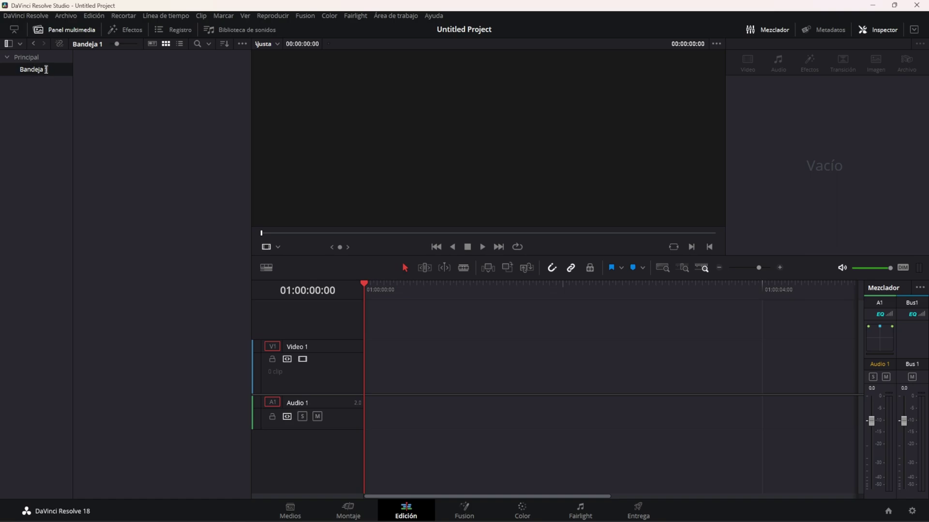
double_click(40, 72)
text(Videos)
key(Return)
click(27, 57)
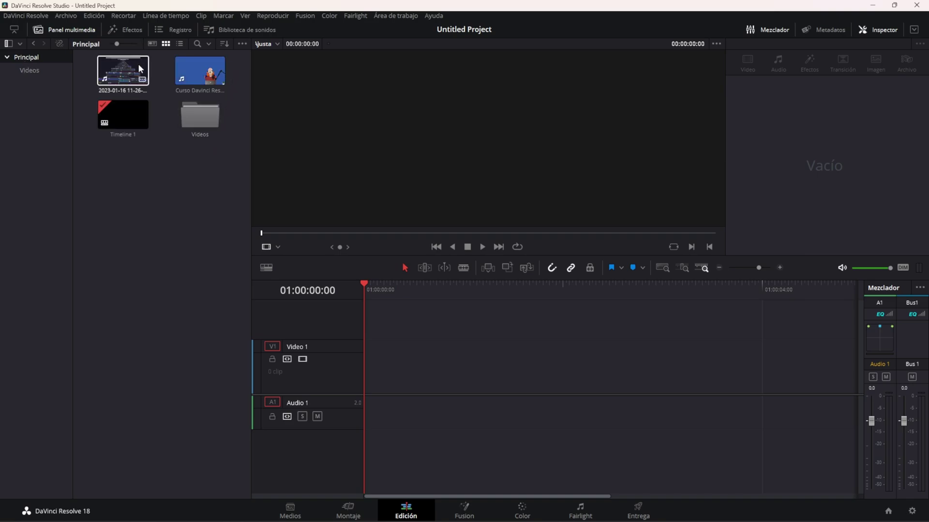
Move the 2023-01-16 clip and the Curso clip from Principal into the Videos bin
click(136, 64)
drag(134, 68, 43, 66)
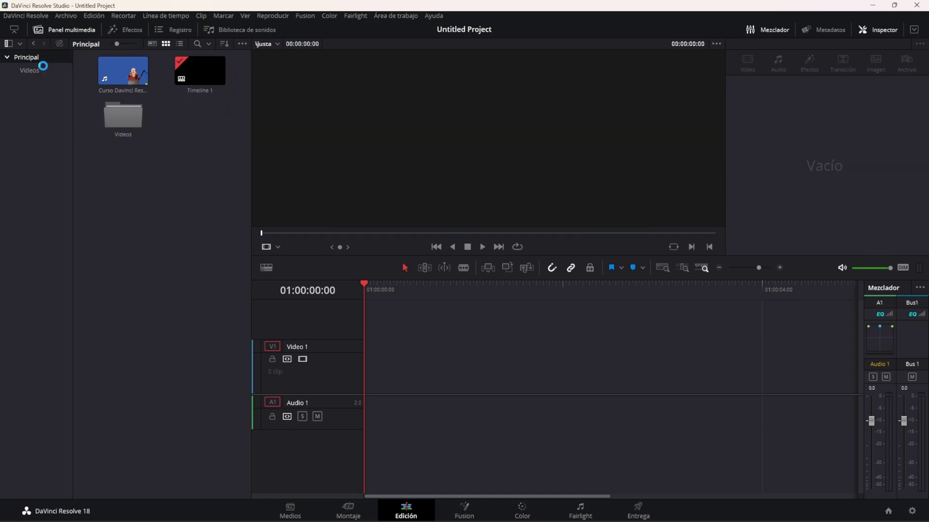
click(34, 71)
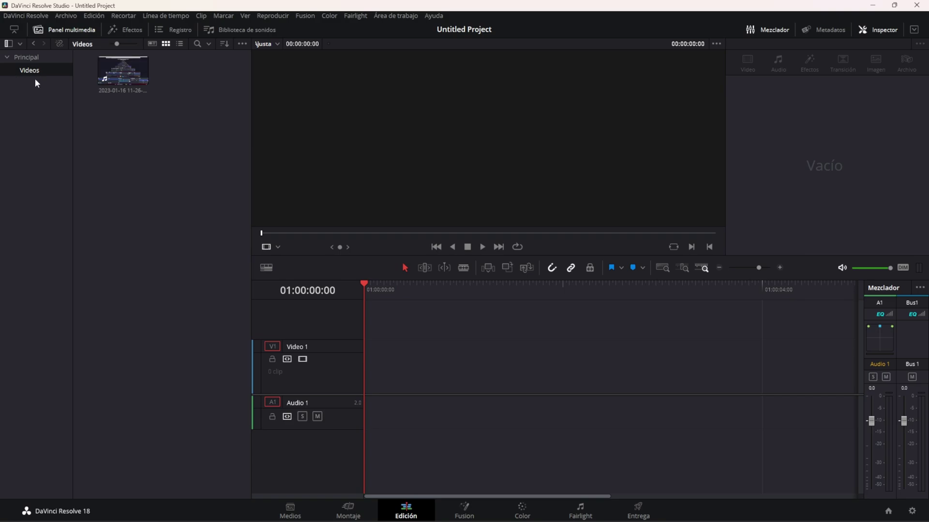
click(34, 58)
click(123, 70)
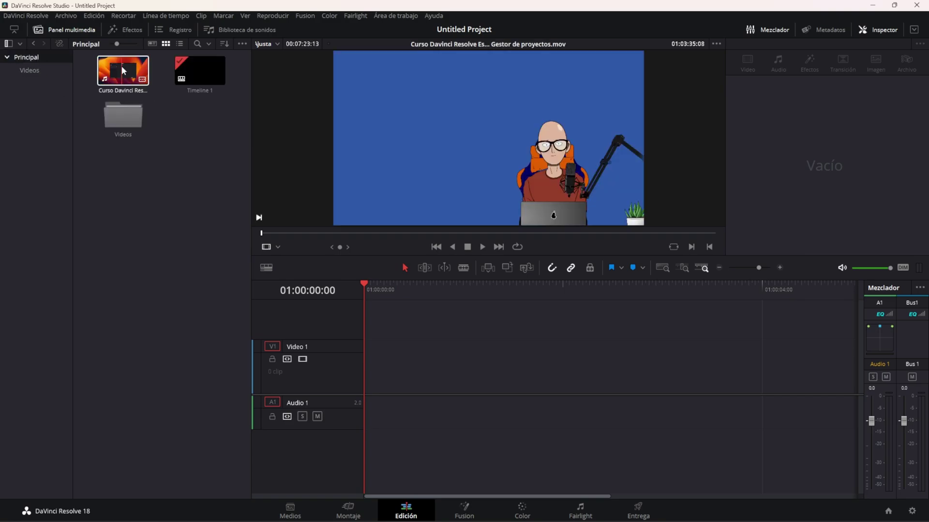
drag(121, 66, 31, 70)
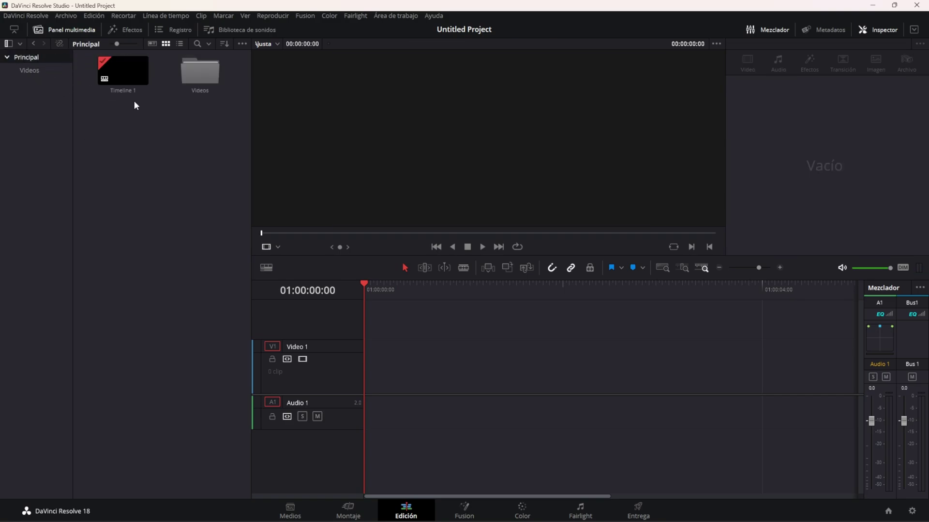
drag(144, 103, 90, 81)
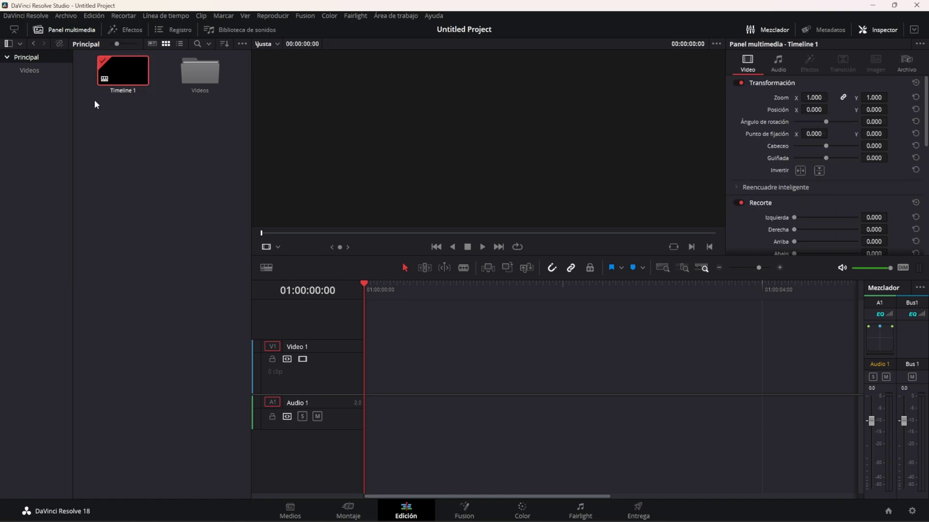
click(125, 182)
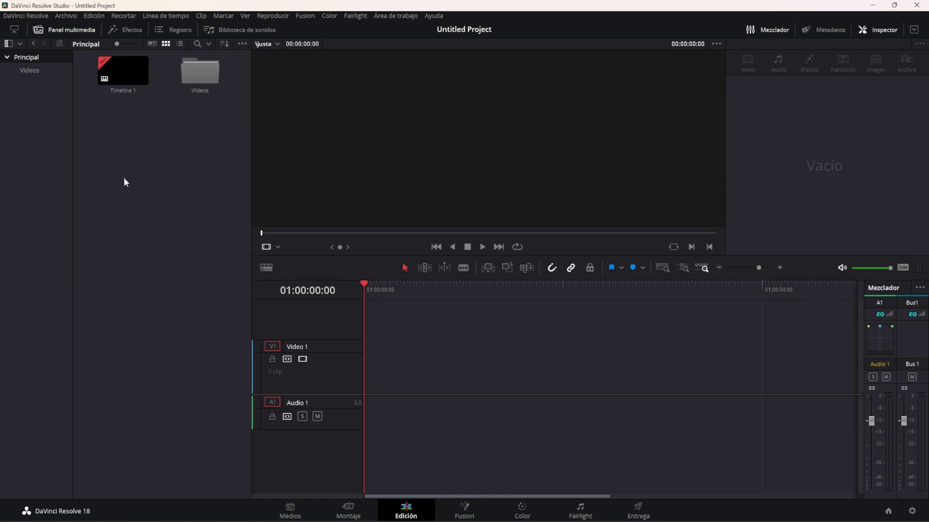
Create three more bins in Principal named 'Musica', 'Efectos Sonido' and 'Imagenes'
right_click(156, 112)
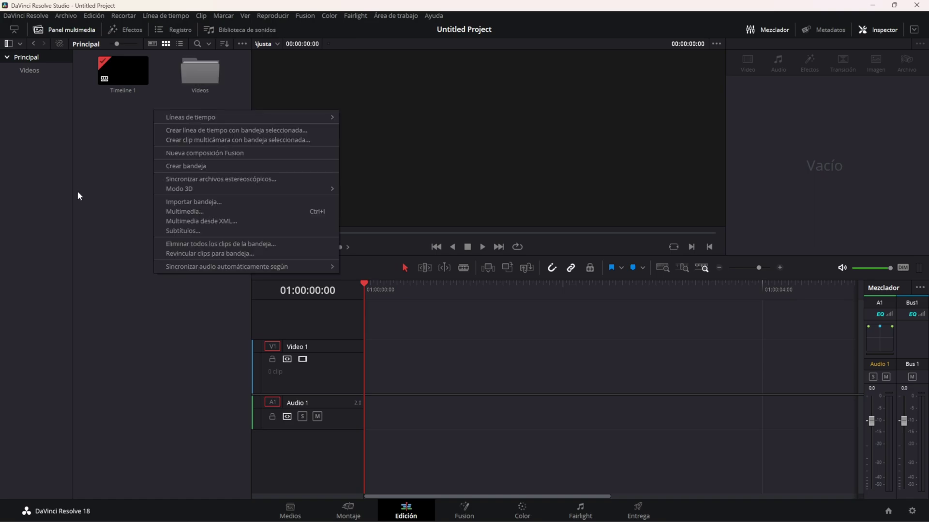
click(169, 167)
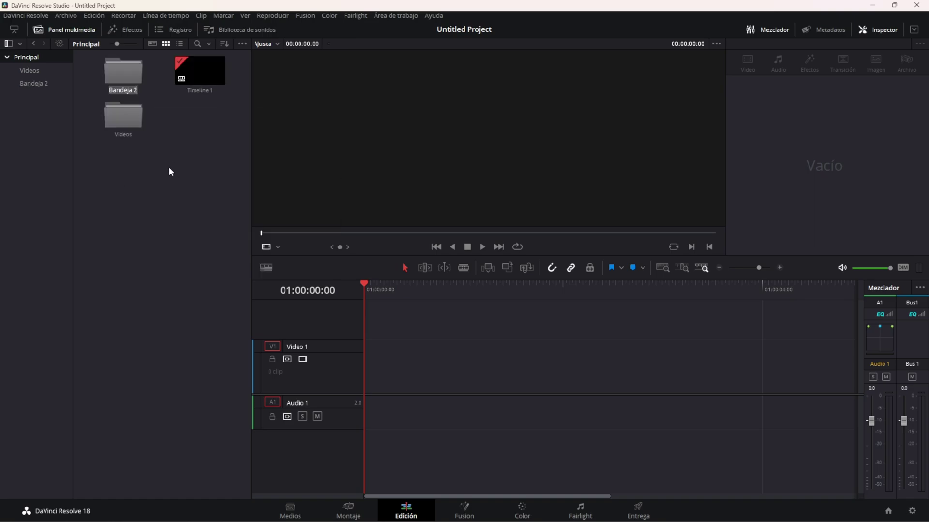
text(Musica)
right_click(170, 172)
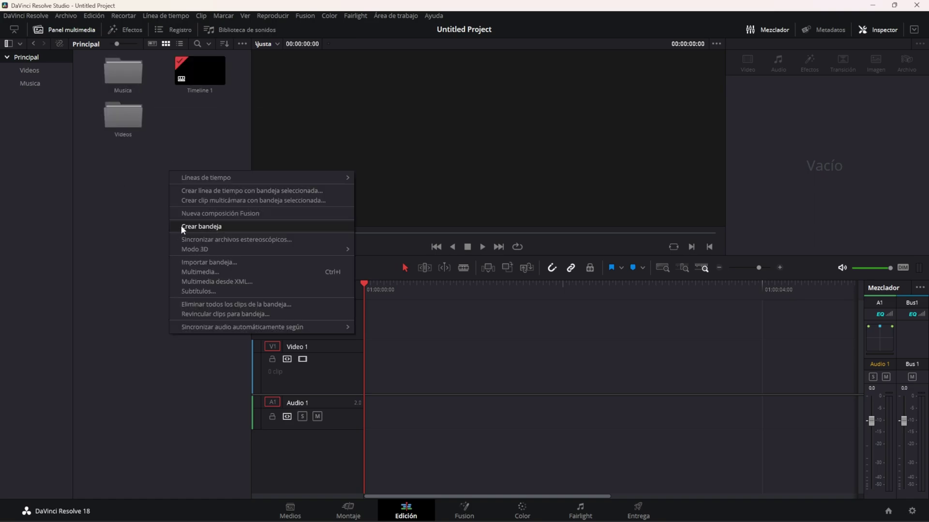
click(181, 226)
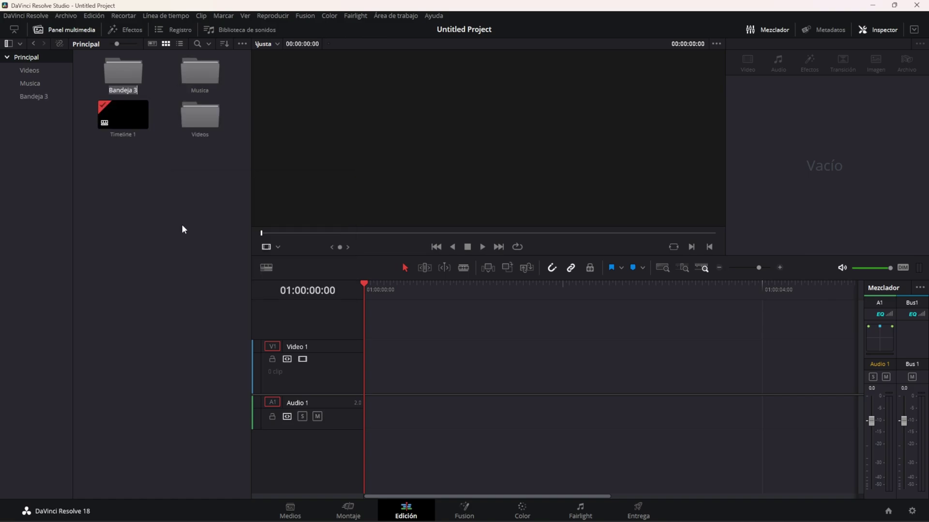
text(Efectos Sonido)
key(Return)
key(ctrl+shift+n)
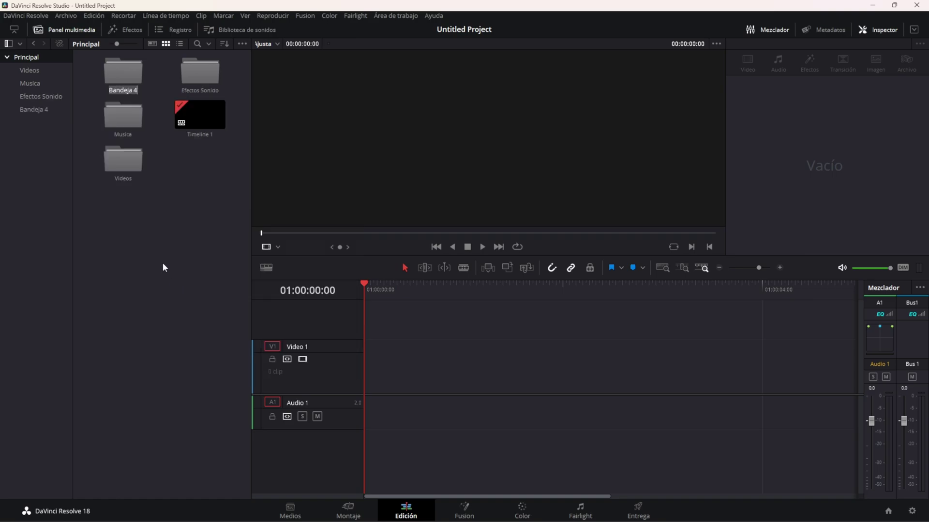
text(Imagenes)
key(Return)
Browse the Musica, Efectos Sonido and Imagenes bins, ending on the Videos bin's two clips
click(29, 70)
click(30, 85)
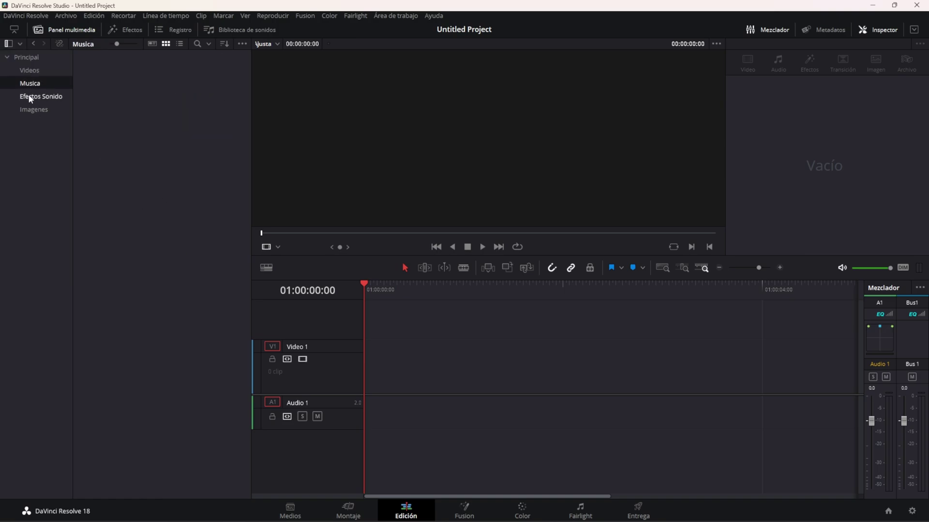
click(32, 96)
click(31, 110)
click(30, 86)
click(28, 97)
click(27, 109)
click(24, 72)
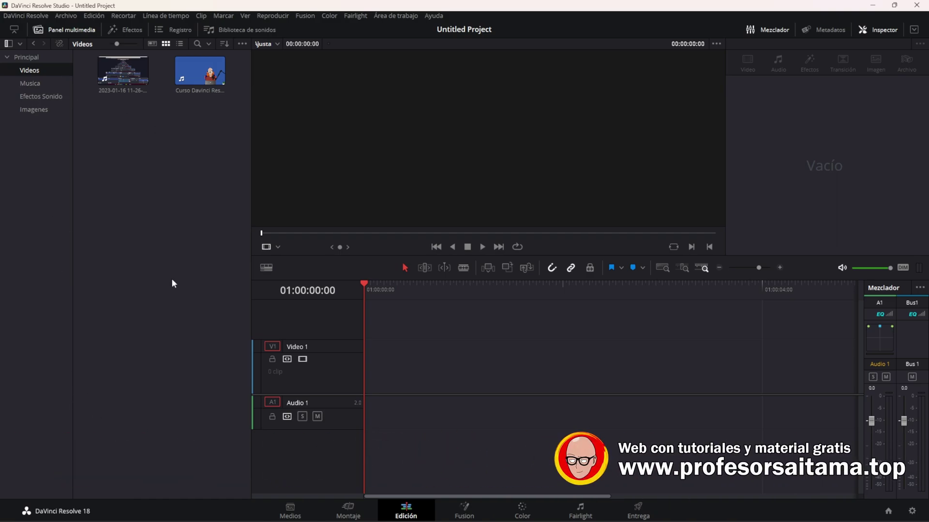
Enable Ver > Mostrar bandejas compartidas, enlarge that section, and open the shared Principal bin
click(245, 15)
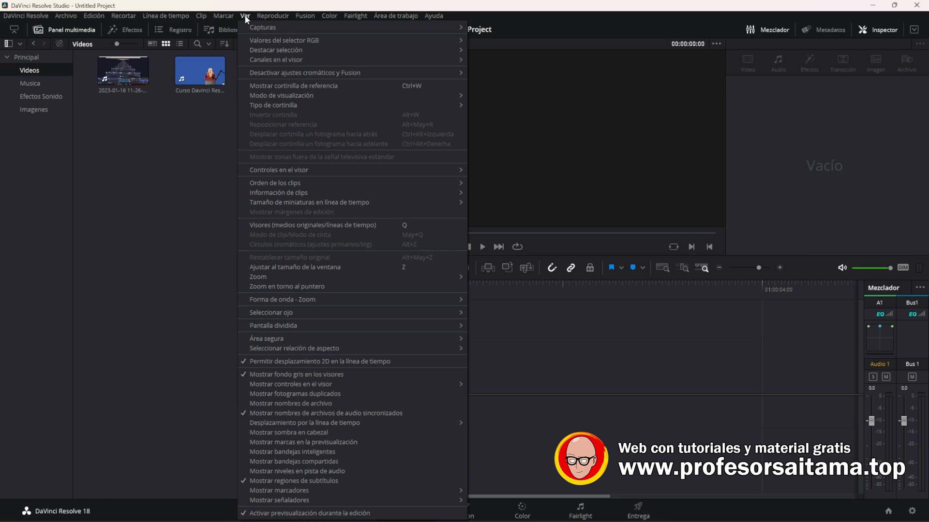
click(349, 462)
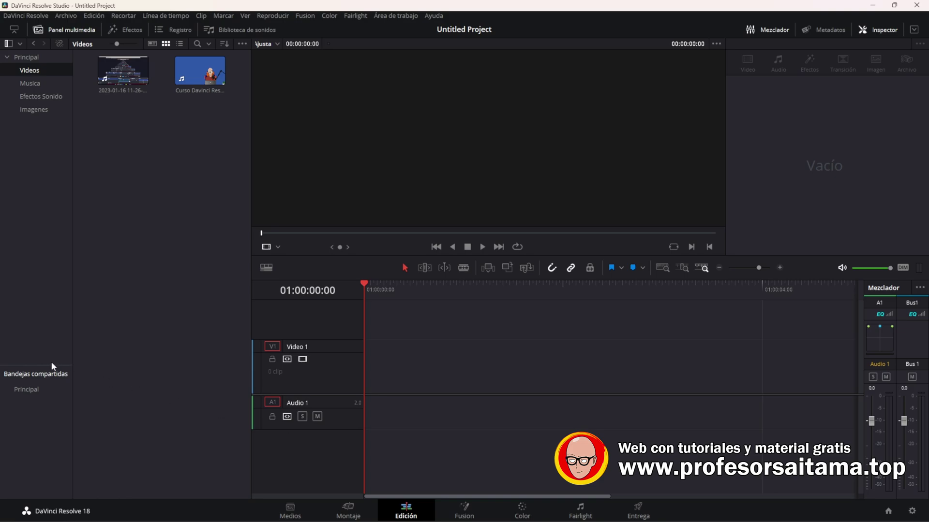
drag(51, 365, 35, 189)
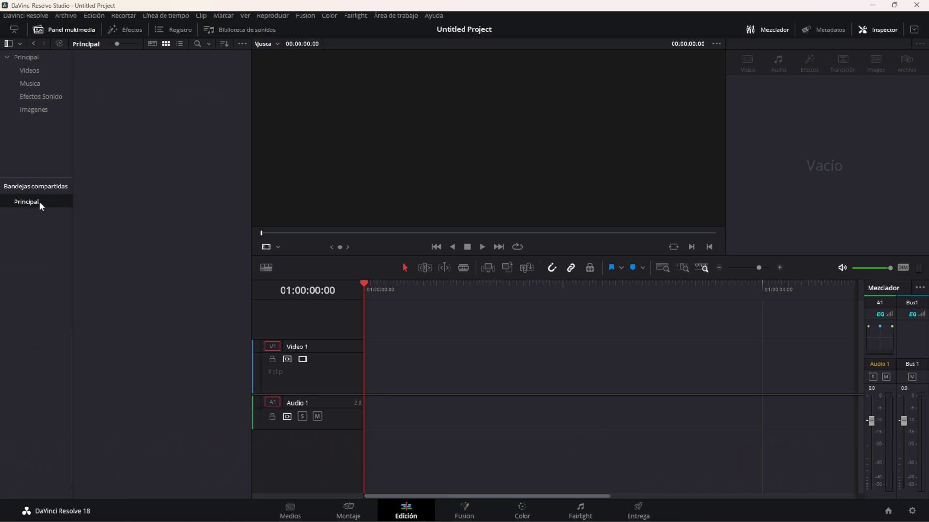
click(42, 58)
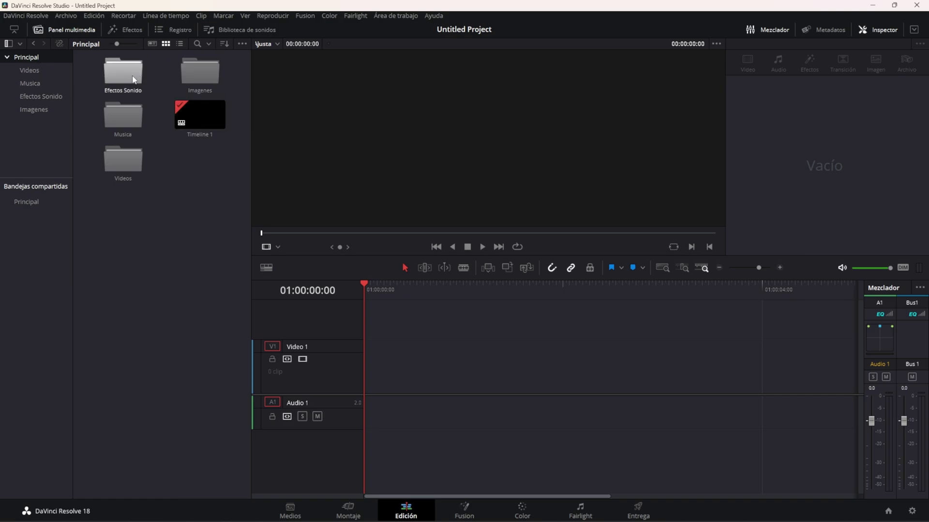
click(38, 204)
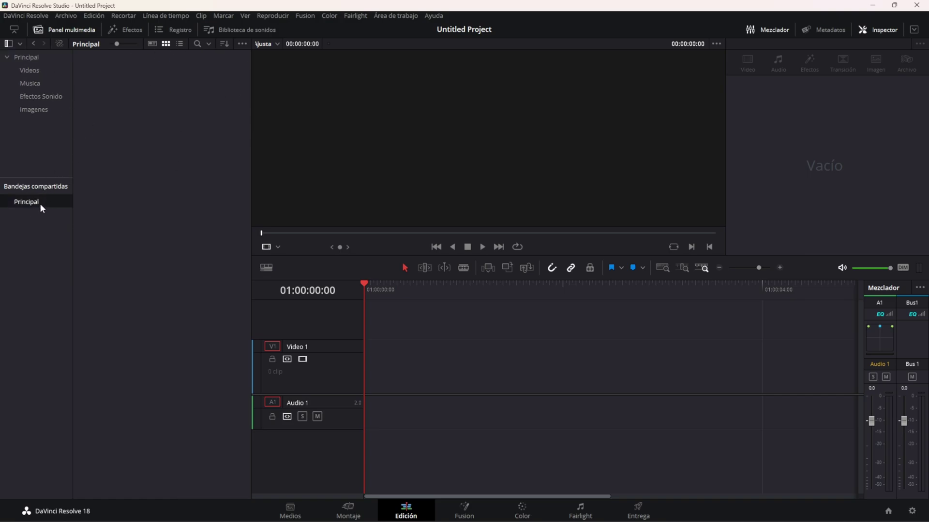
Create a shared bin named 'Intros' inside the shared Principal bin and open it
right_click(45, 218)
click(51, 222)
text(I)
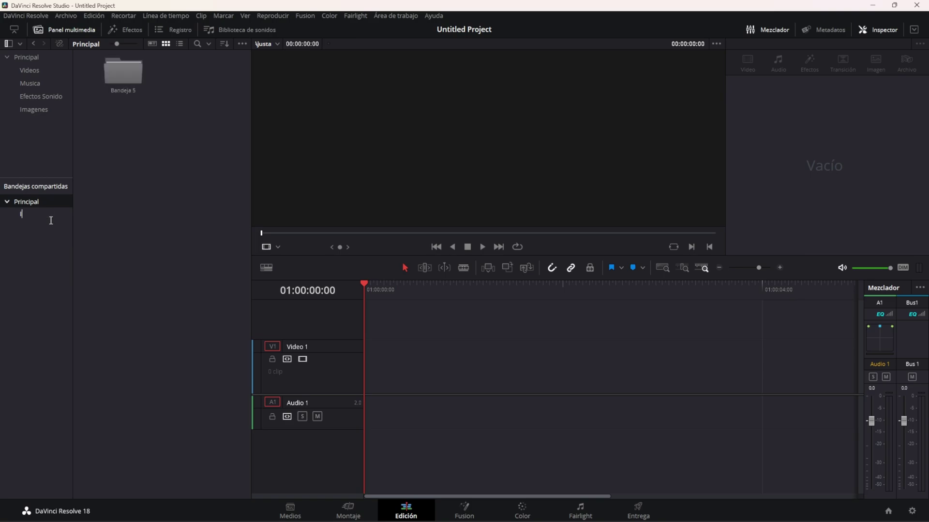
text(ntros)
key(Return)
click(38, 218)
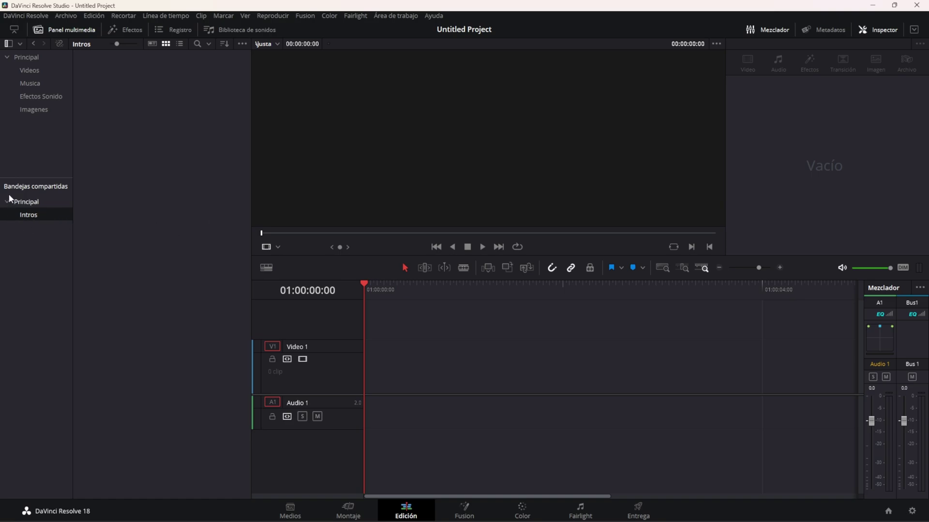
drag(16, 179, 29, 218)
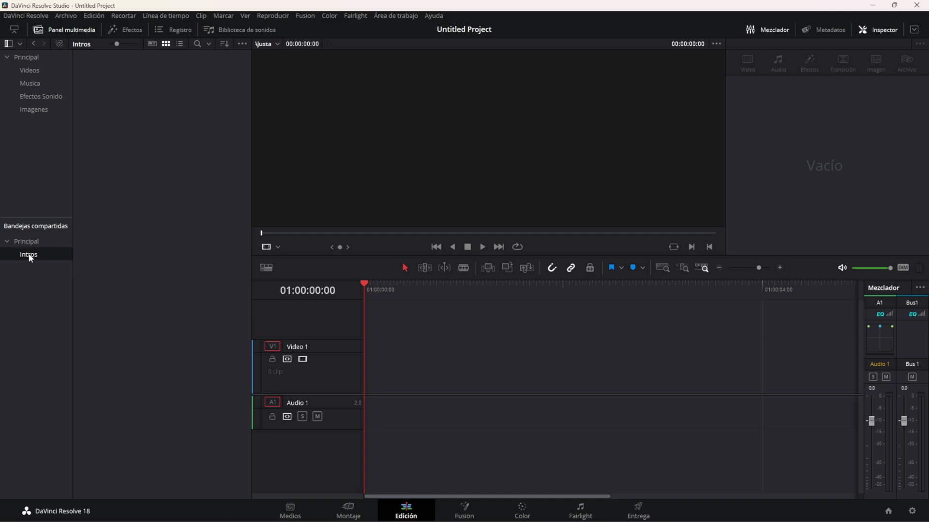
click(10, 240)
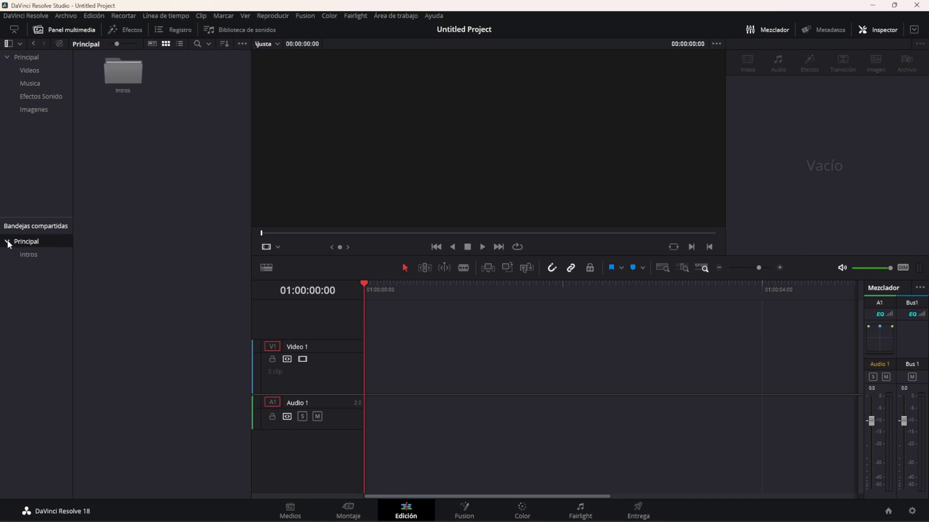
click(22, 254)
drag(27, 218, 26, 264)
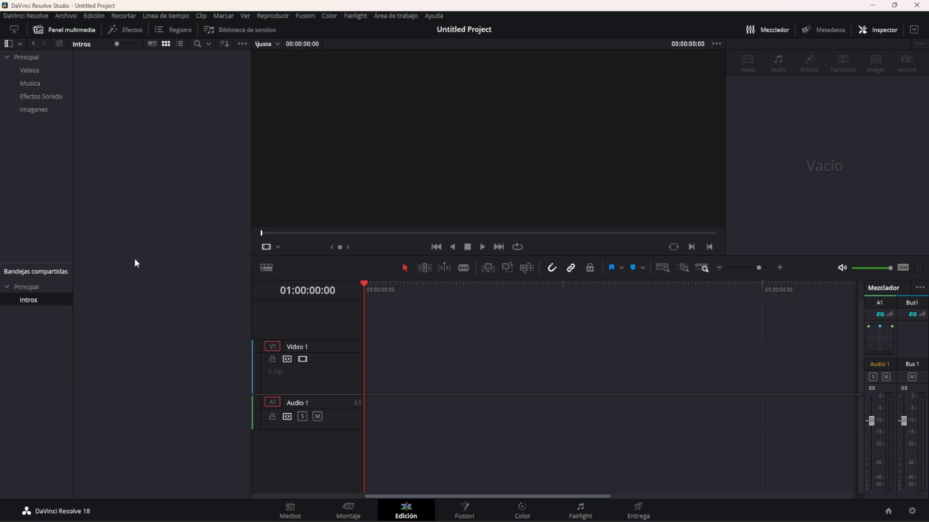
Enable Ver > Mostrar bandejas inteligentes to show the Keywords smart bin
click(245, 16)
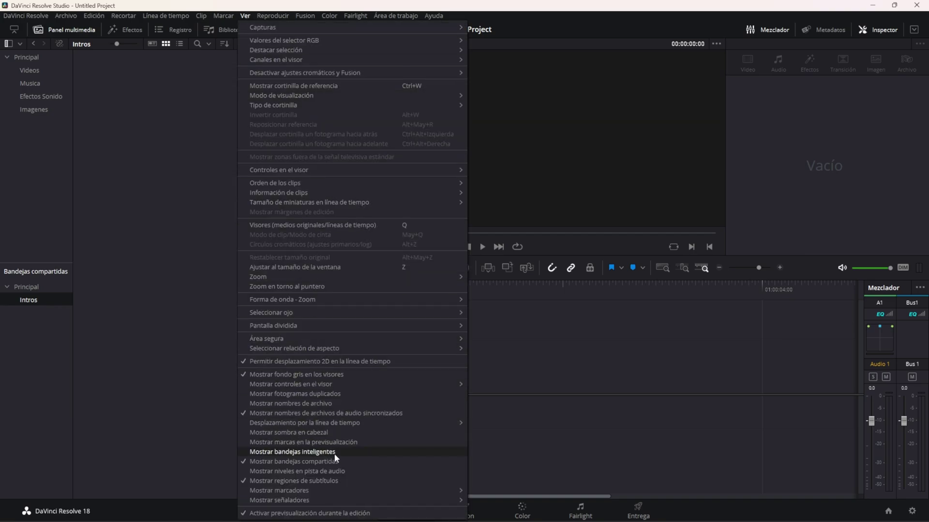
click(347, 452)
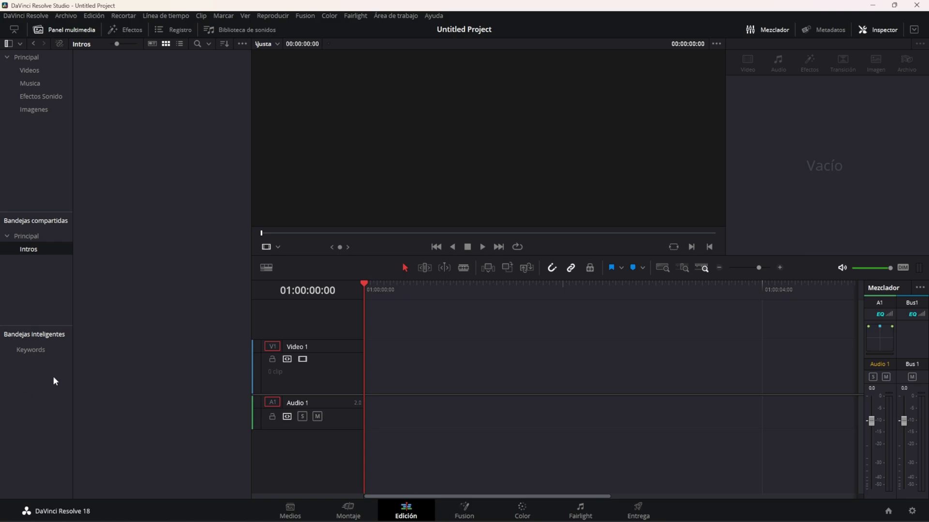
Start a new smart bin named '60' with Cumplir set to todas
click(30, 350)
right_click(31, 369)
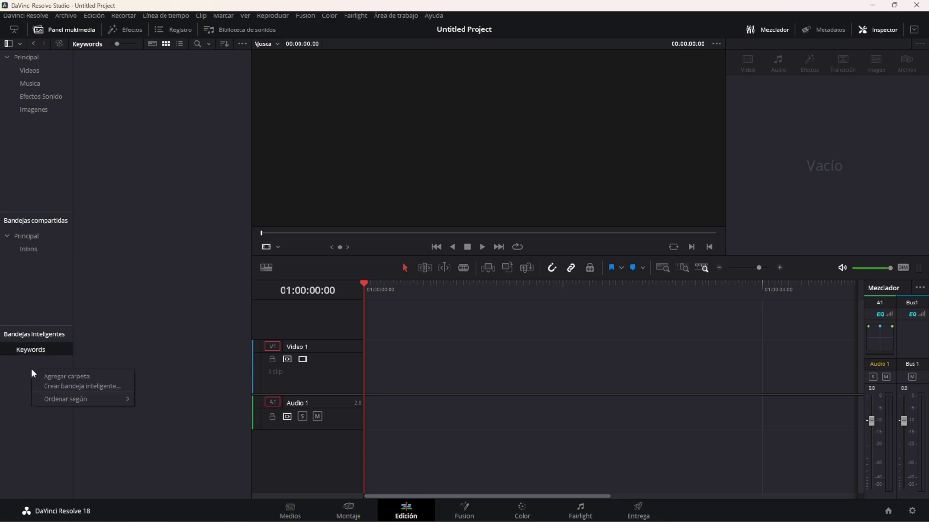
click(45, 387)
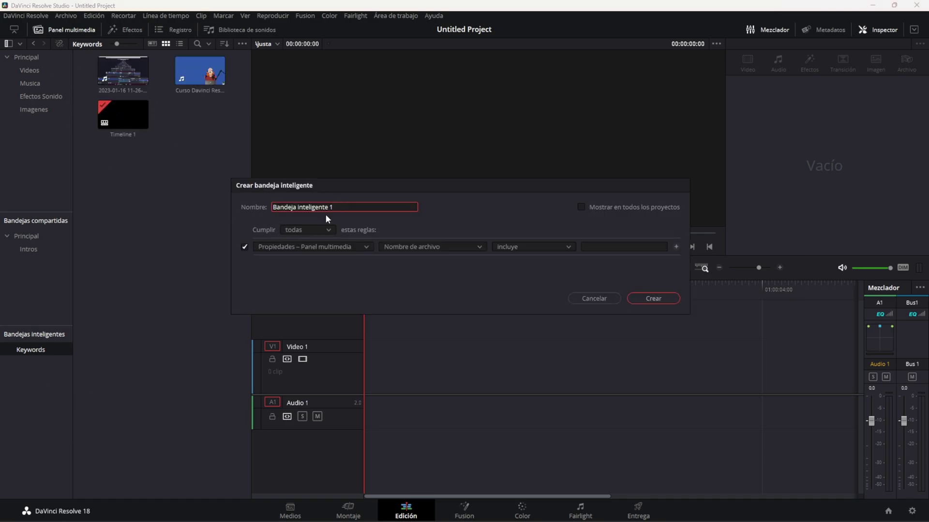
drag(341, 207, 253, 207)
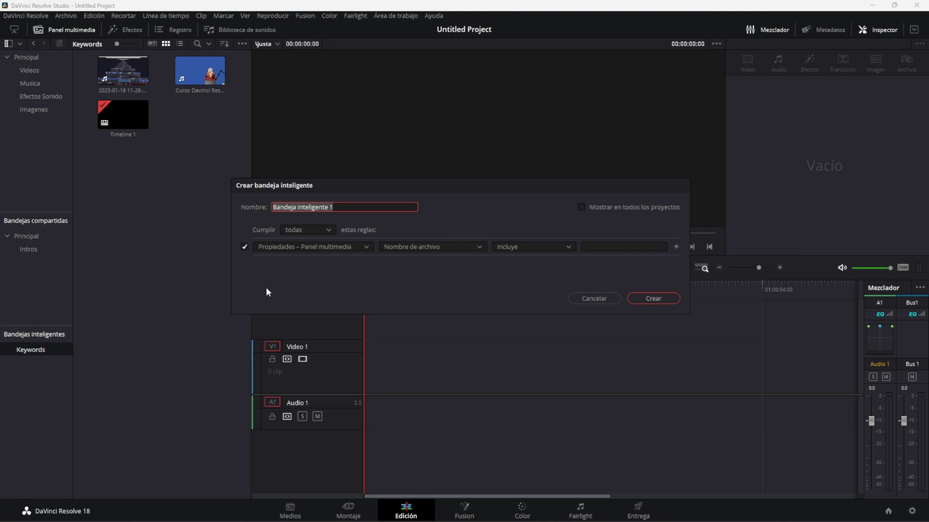
text(60)
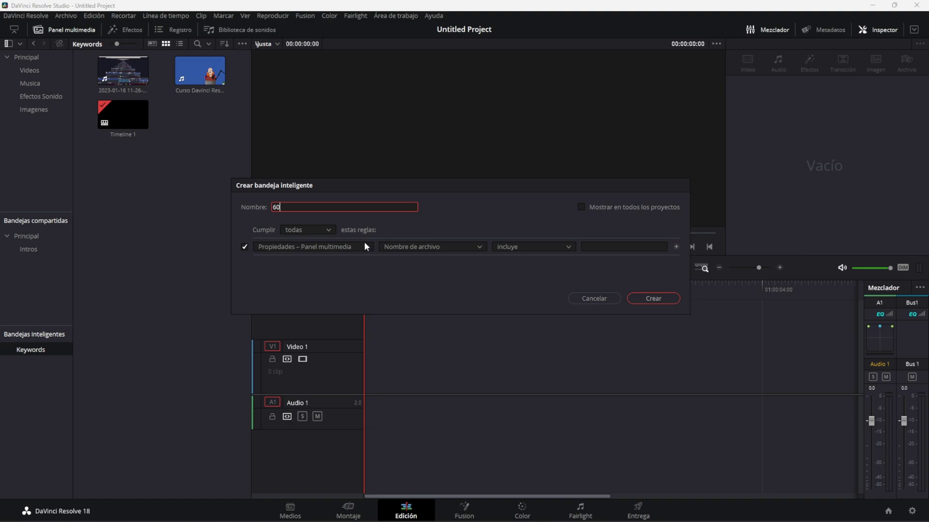
click(322, 230)
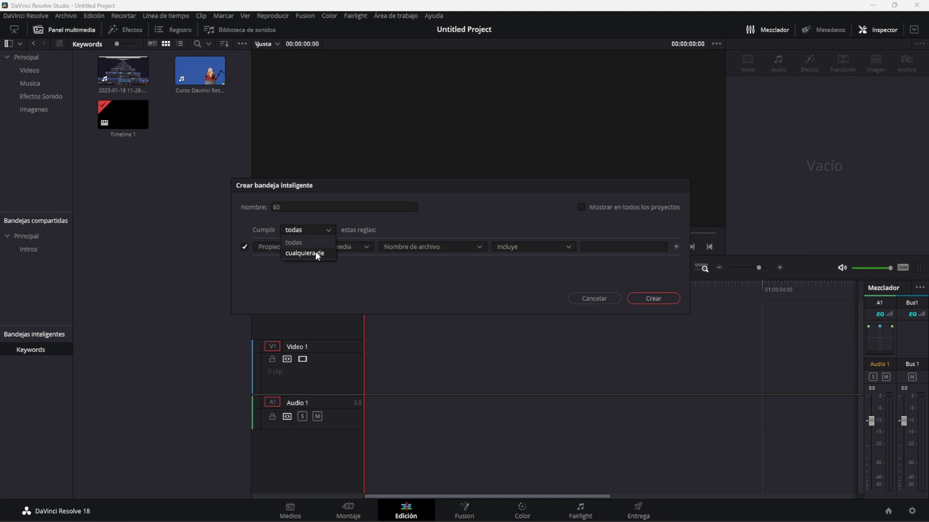
click(285, 234)
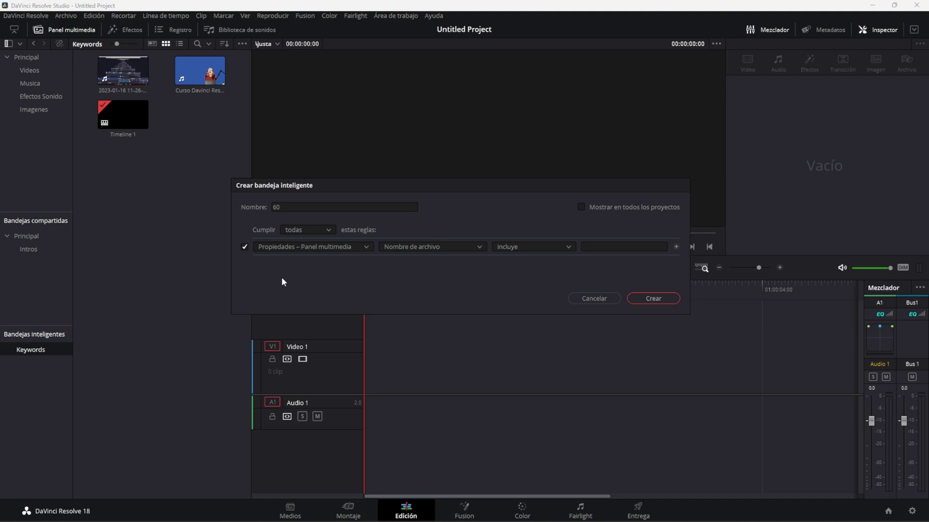
Set the first rule to Metadatos – Información del clip, Frecuencia de imagen es 60
click(328, 248)
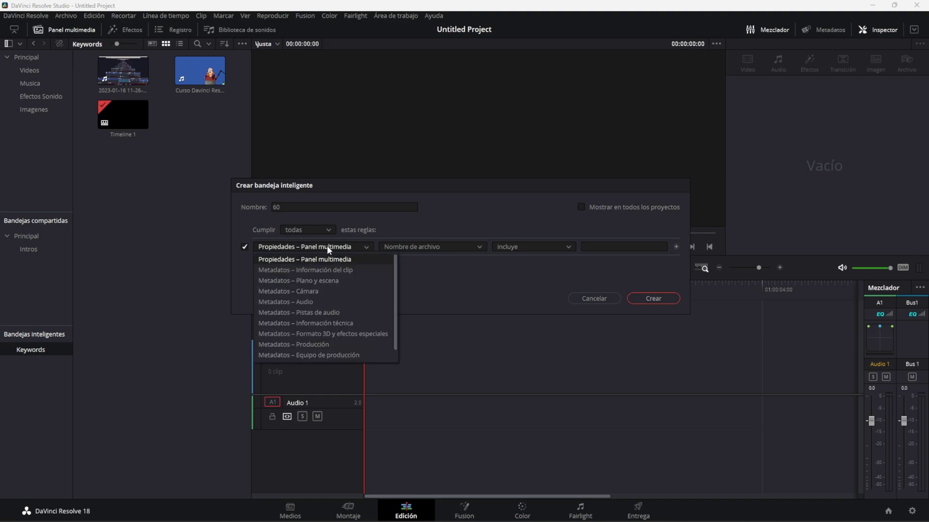
click(340, 270)
click(437, 248)
scroll(429, 309, down, 3)
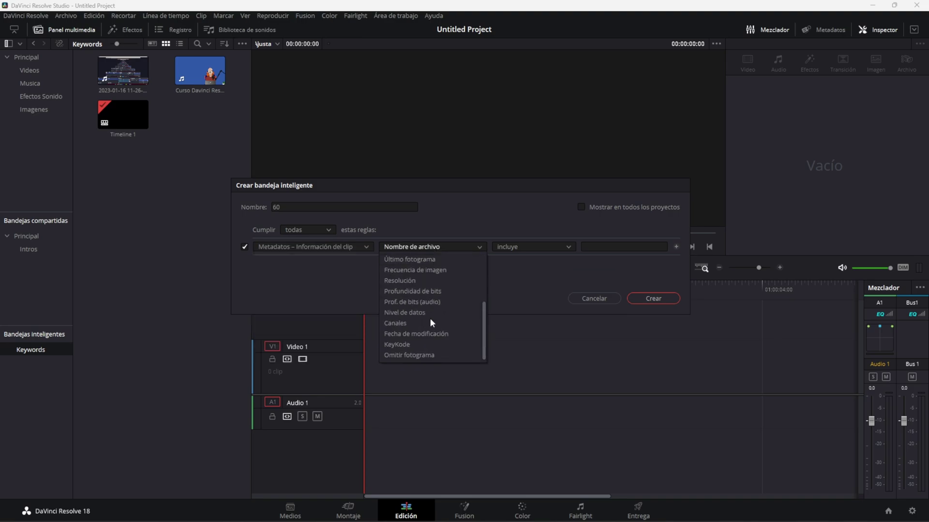
click(441, 270)
click(511, 247)
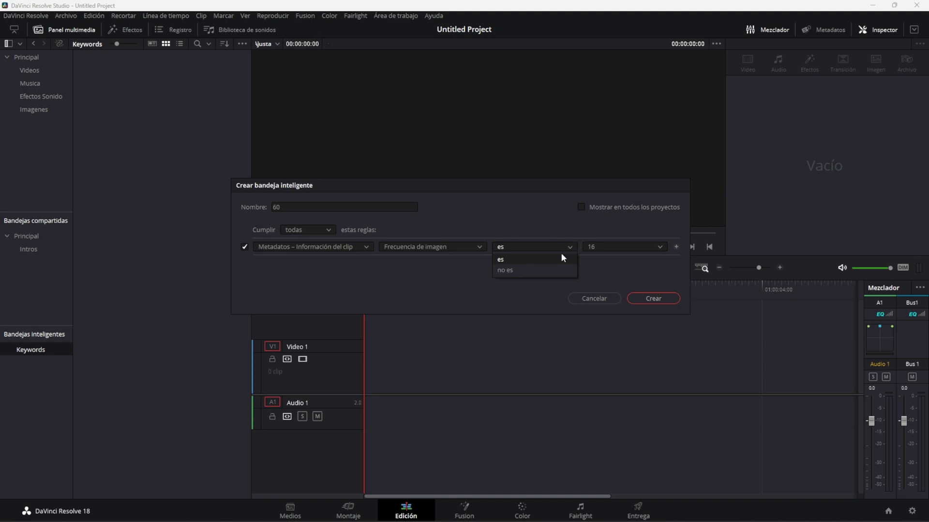
click(604, 263)
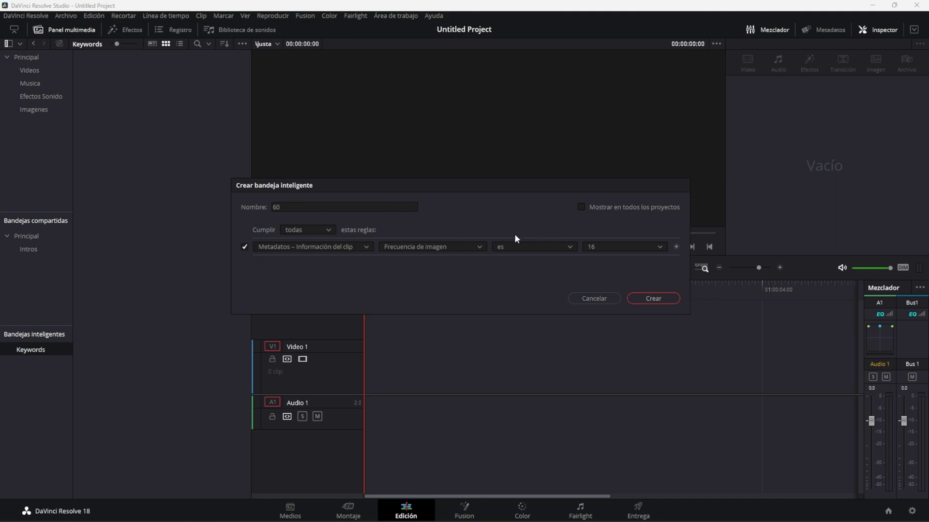
click(610, 247)
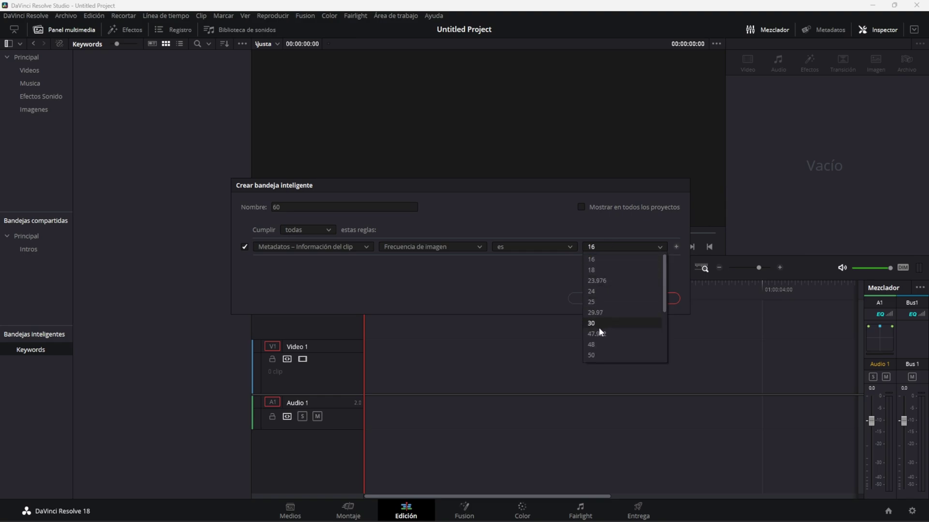
scroll(598, 344, down, 1)
click(601, 341)
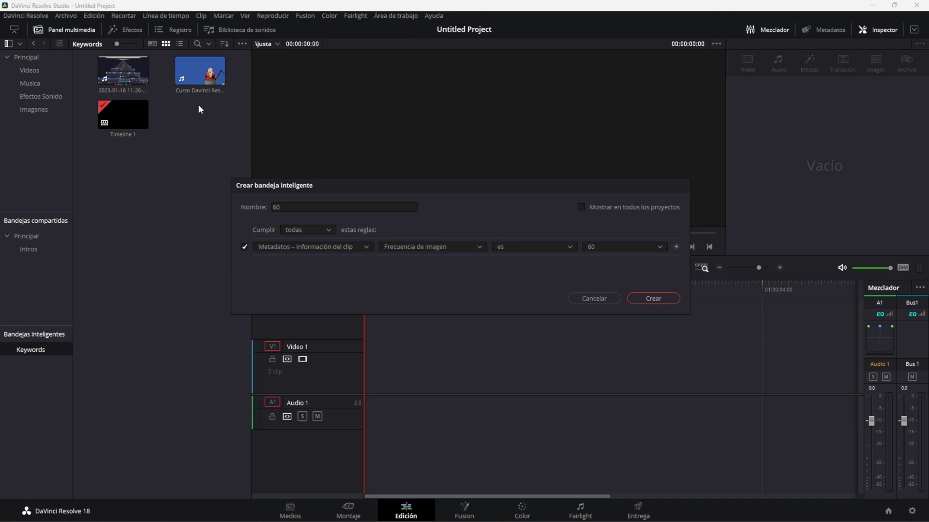
click(612, 248)
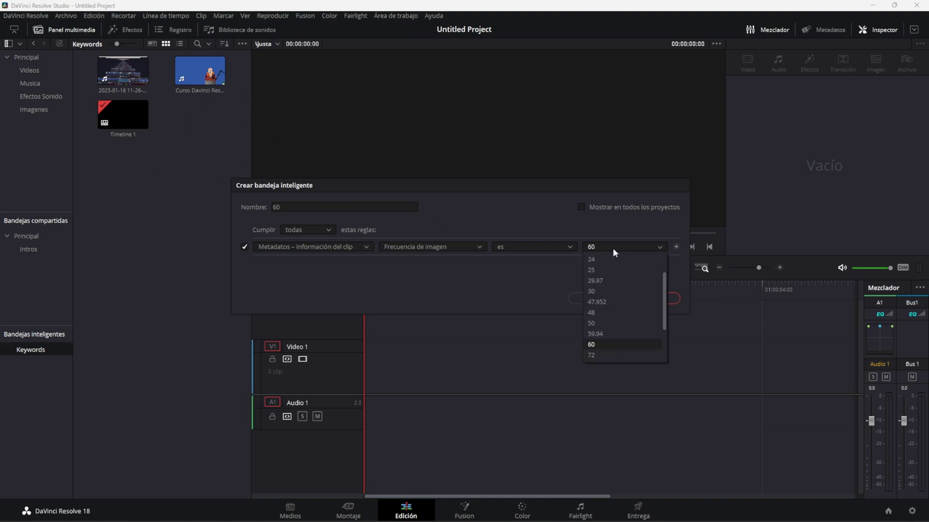
click(607, 325)
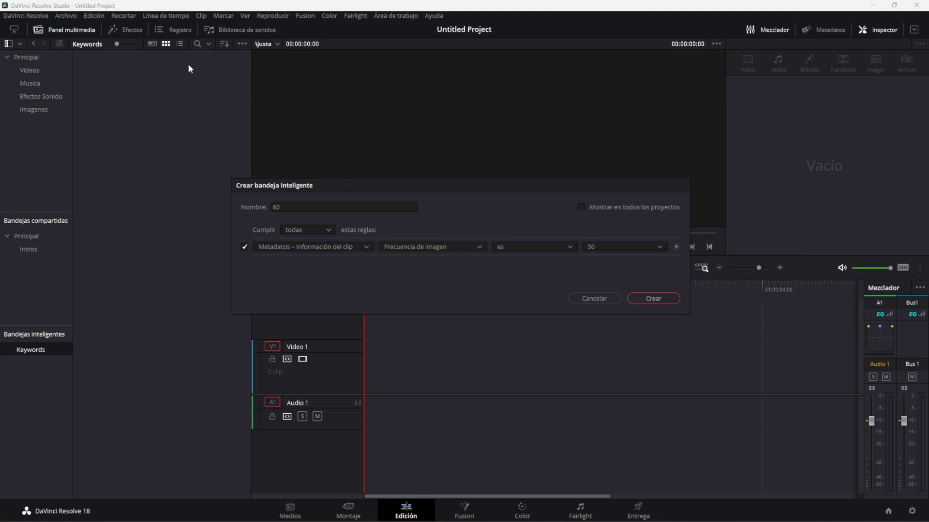
key(Down)
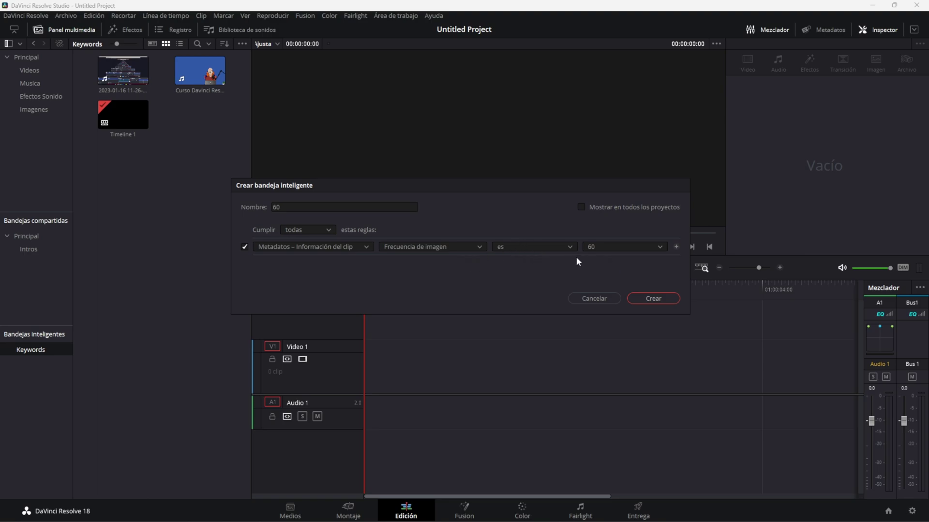
Add a second rule Resolución es 3840 x 2160 and create the smart bin 60
click(676, 246)
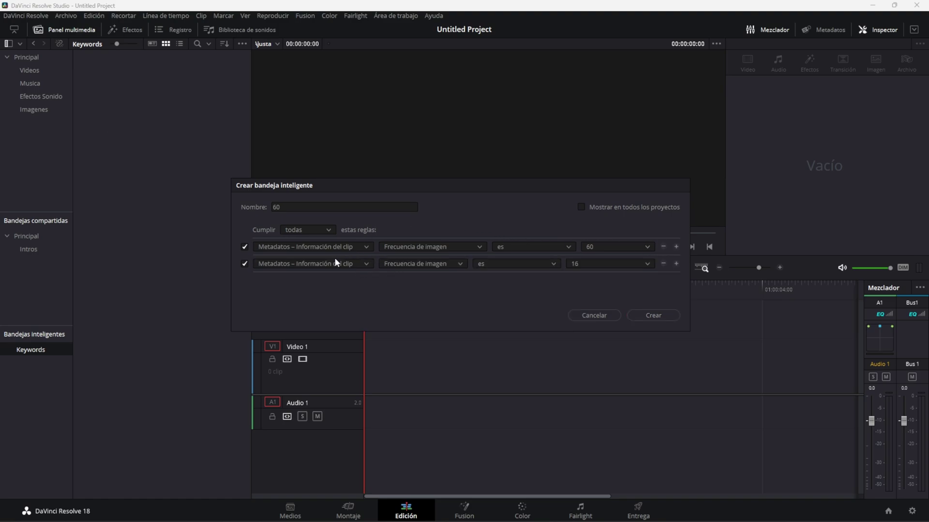
click(319, 264)
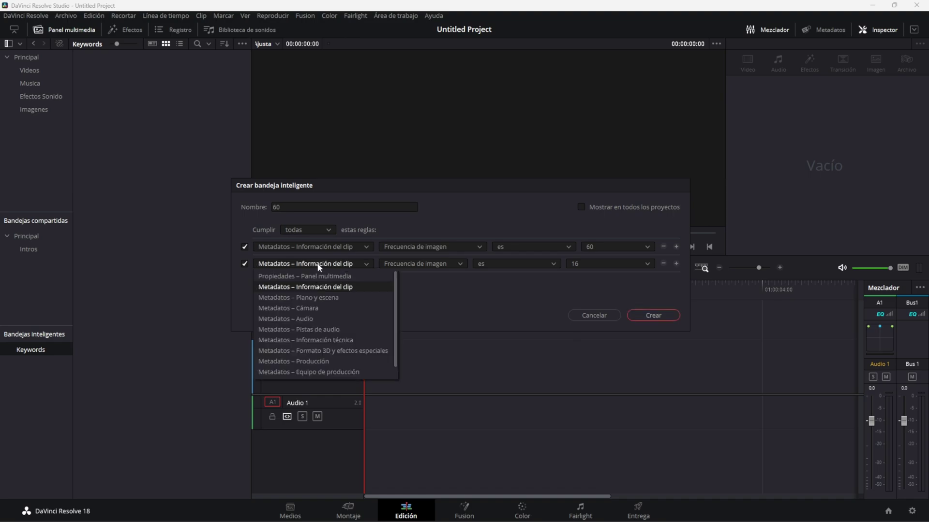
click(310, 288)
click(396, 265)
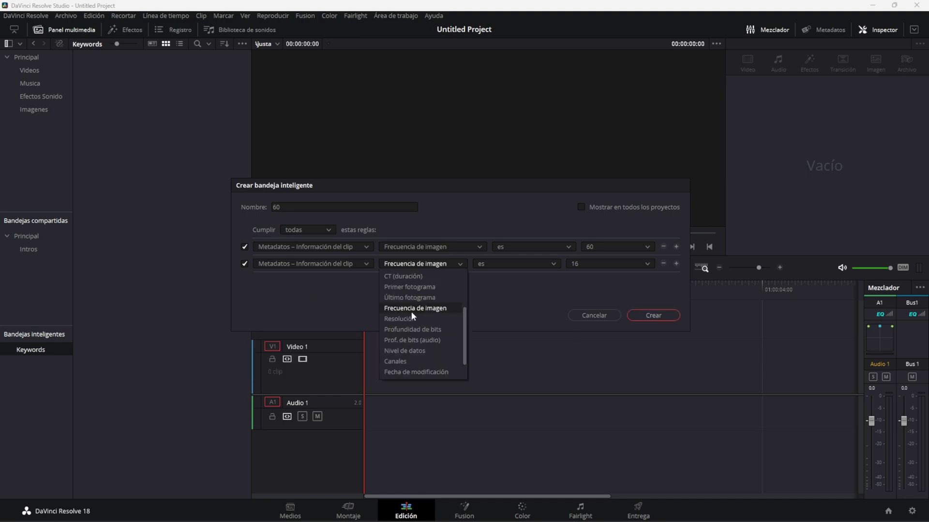
click(413, 319)
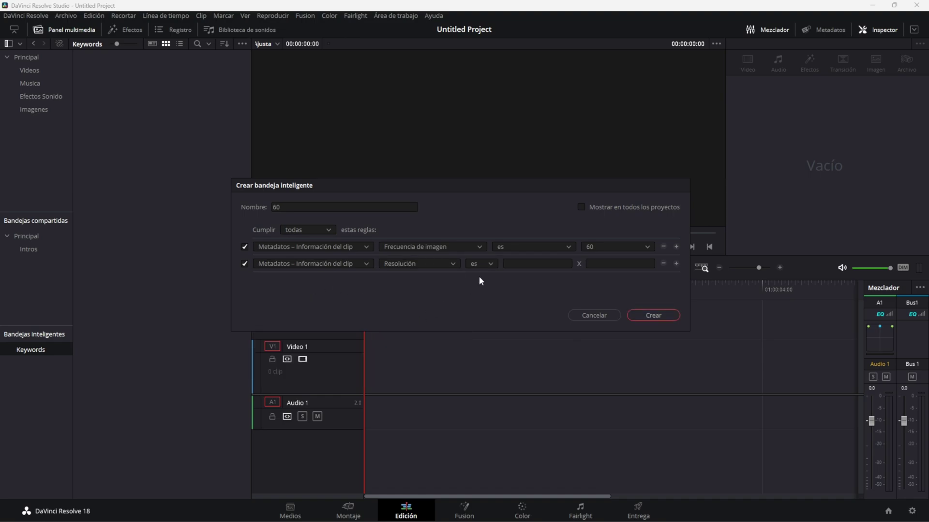
click(518, 264)
text(3840)
click(613, 264)
text(21)
text(60)
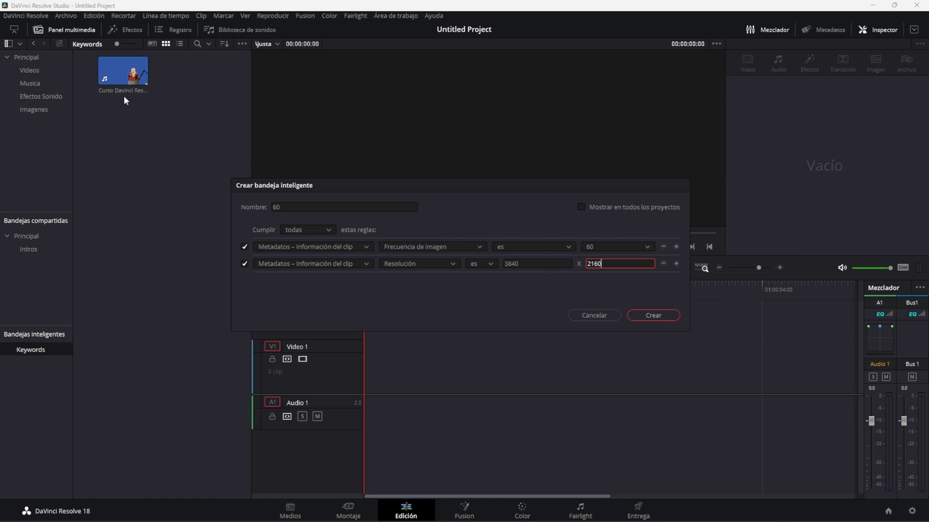
click(643, 316)
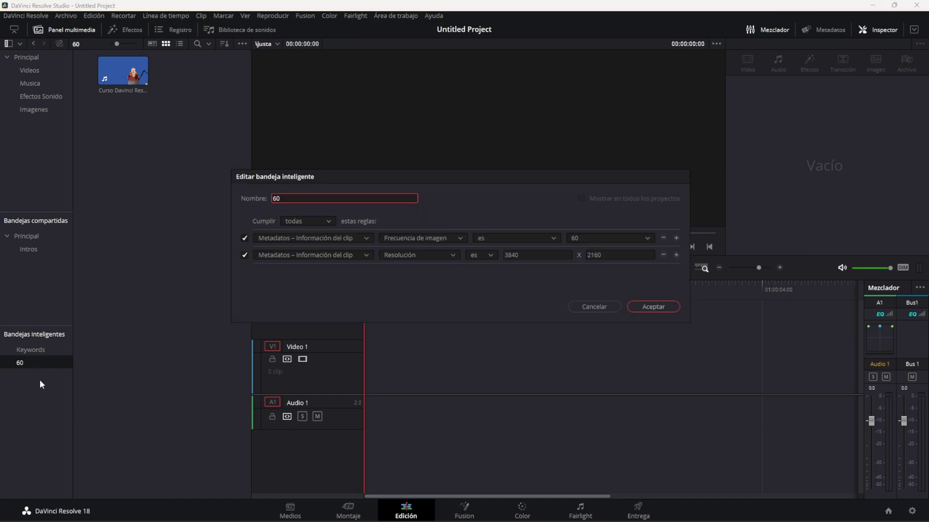
Cancel the Editar bandeja inteligente dialog and lower the Smart Bins section in the sidebar
click(446, 272)
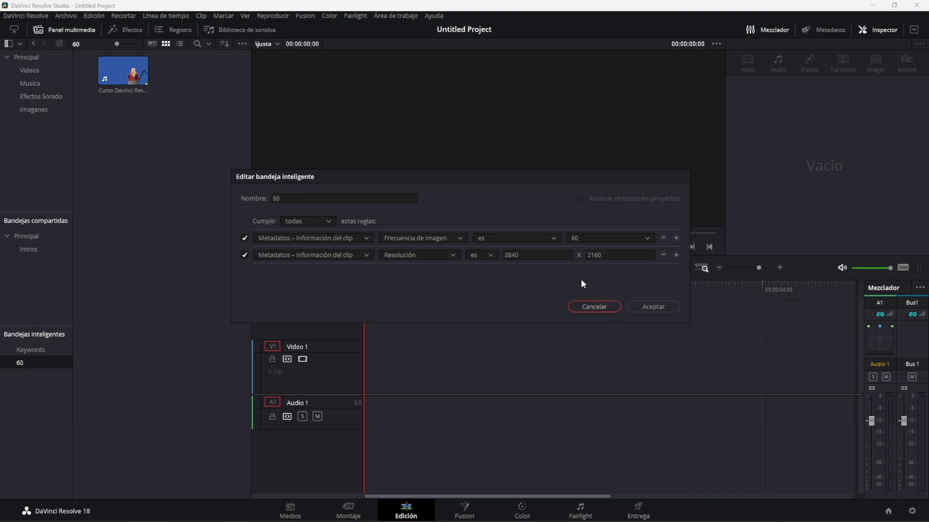
click(602, 306)
drag(56, 325, 52, 355)
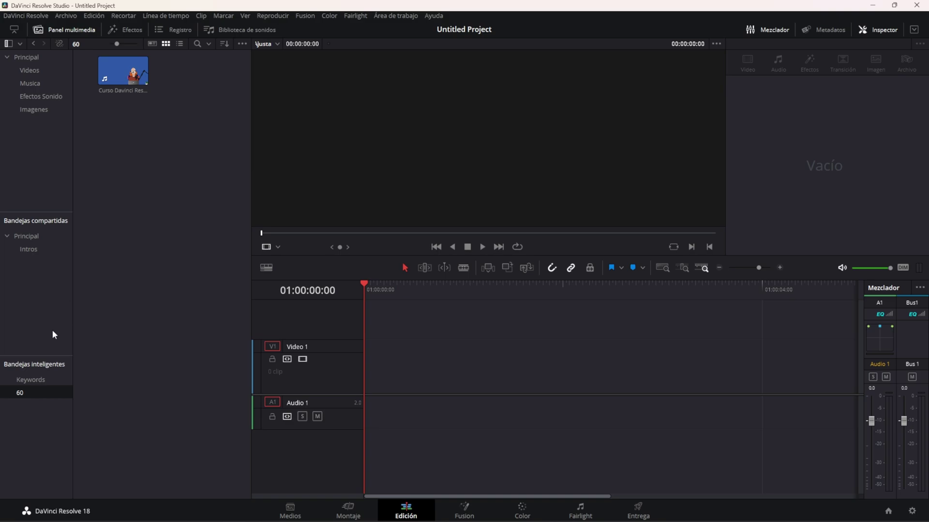
Lower the smart bins and shared bins sections in the sidebar, then open the empty shared Intros bin
drag(48, 356, 48, 391)
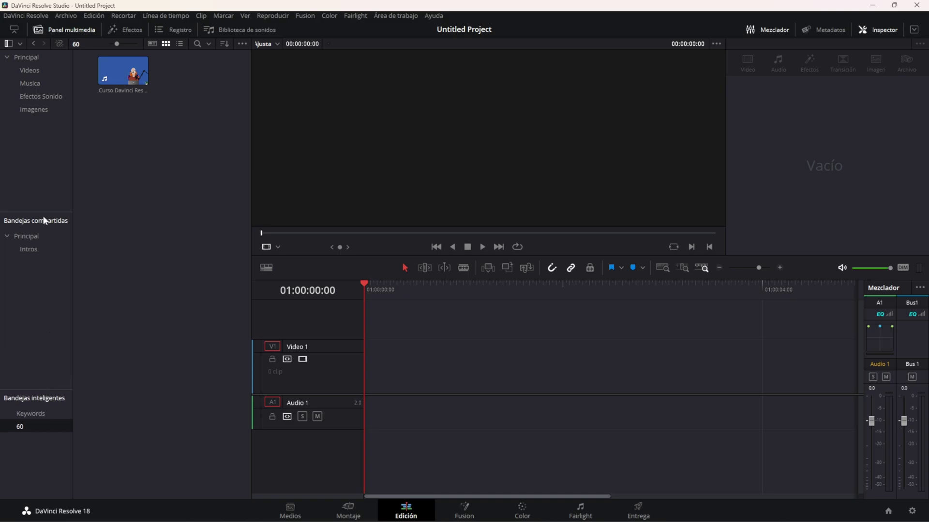
drag(43, 215, 43, 259)
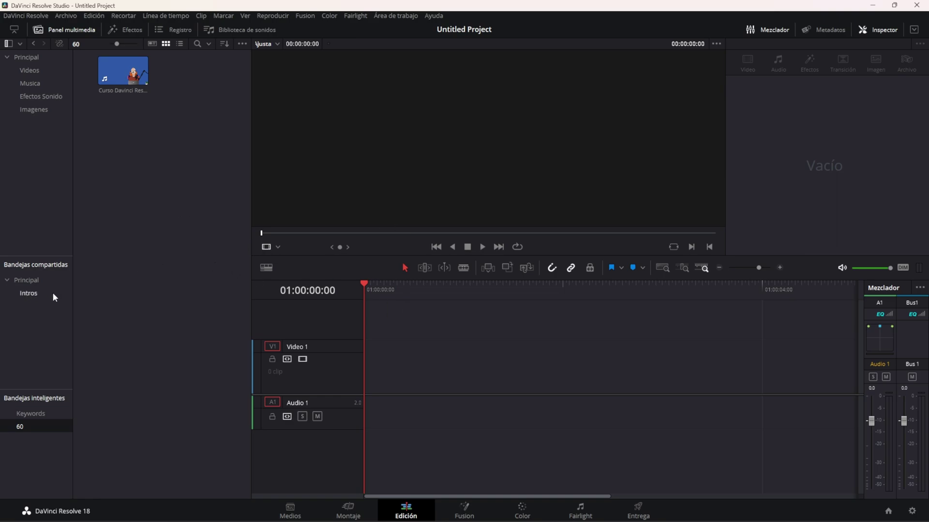
click(26, 280)
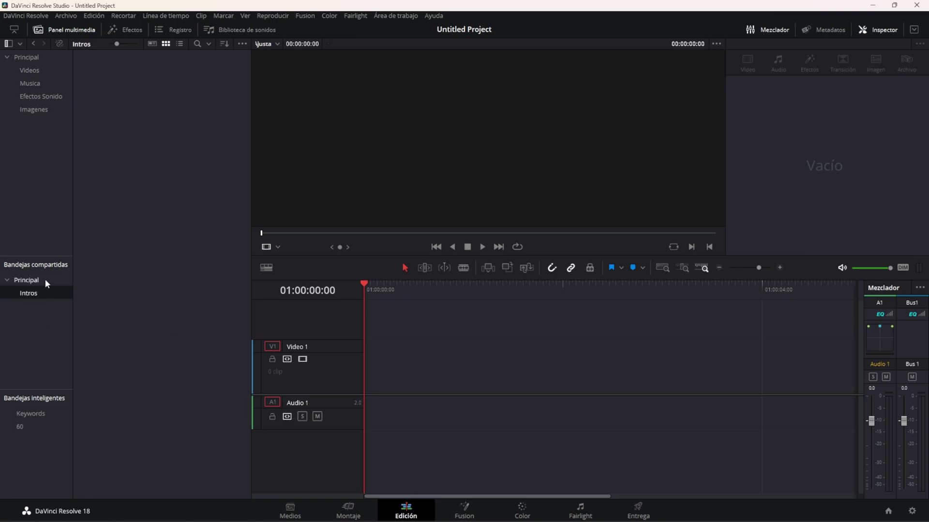